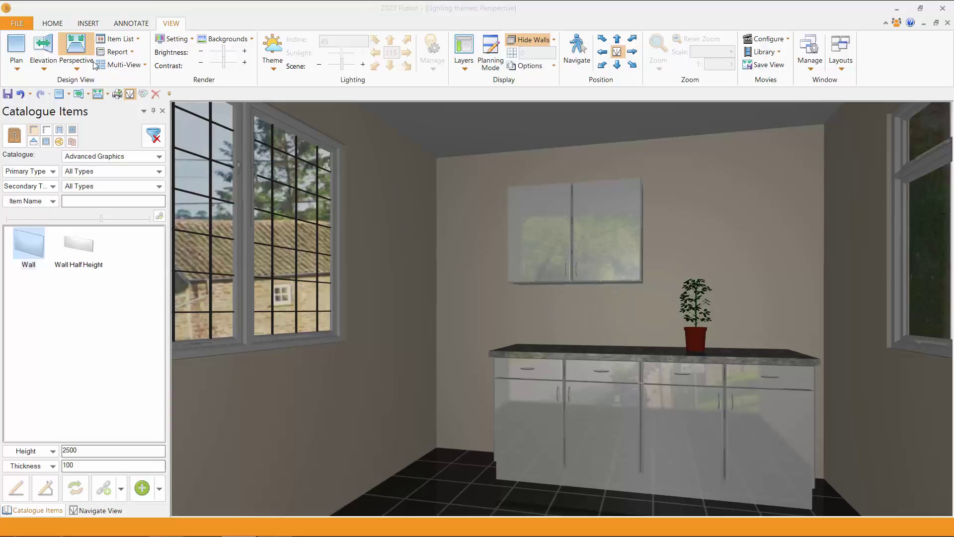
click(44, 49)
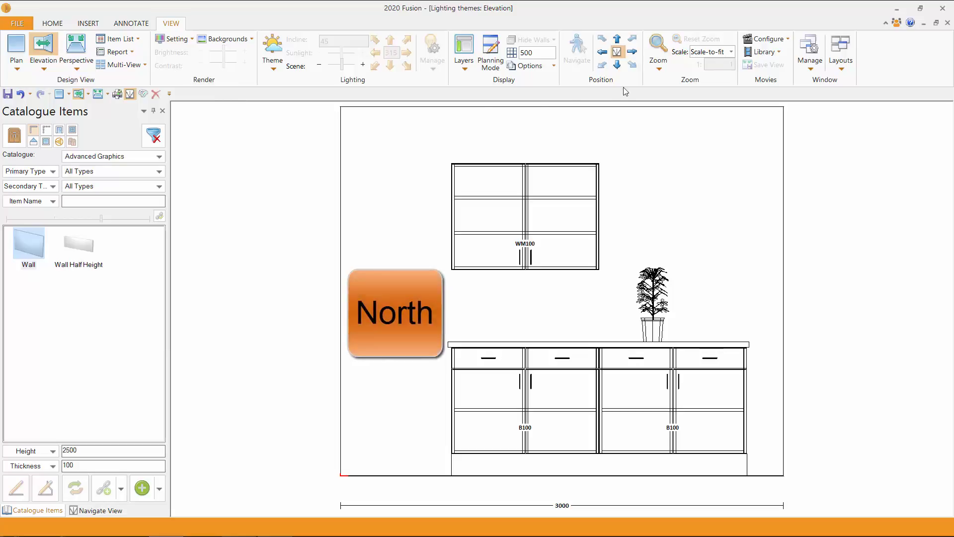
click(633, 53)
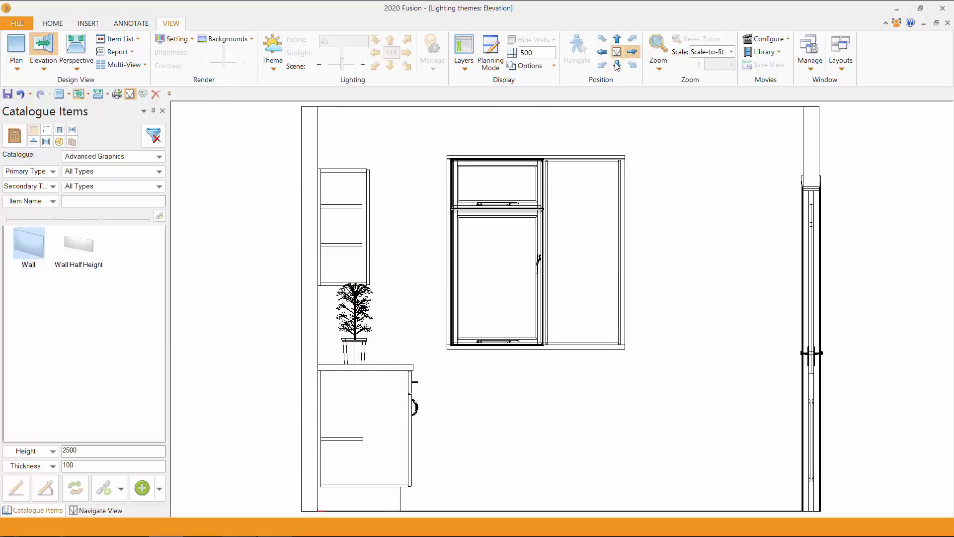
click(617, 65)
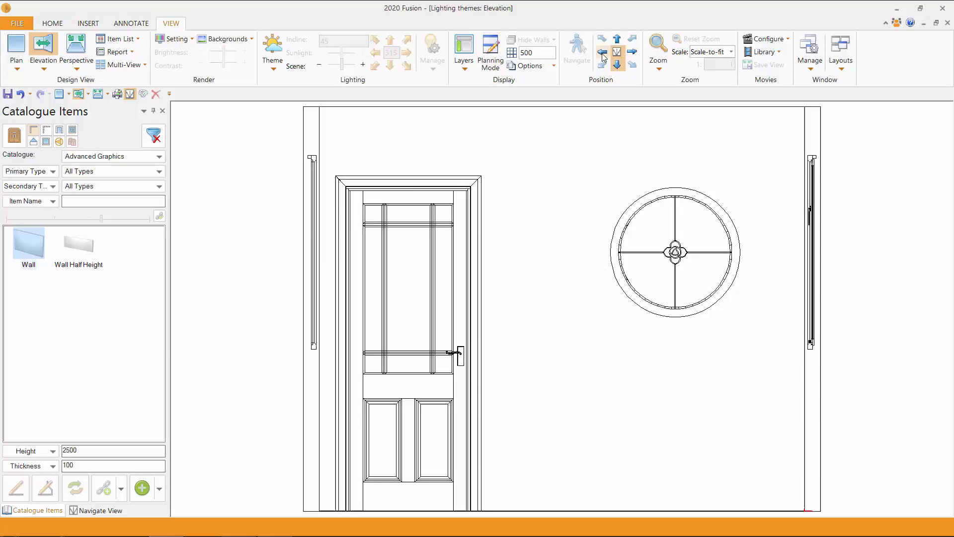
click(602, 52)
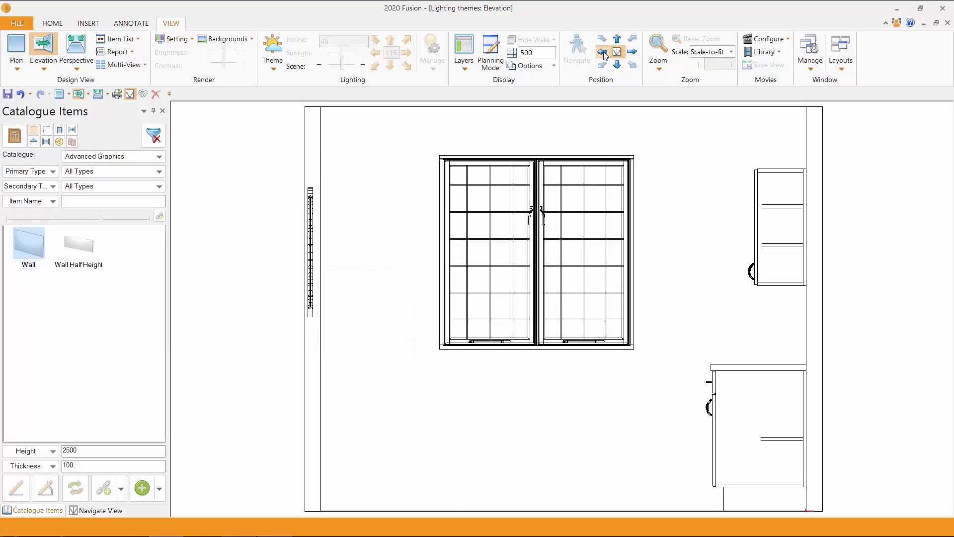
click(618, 39)
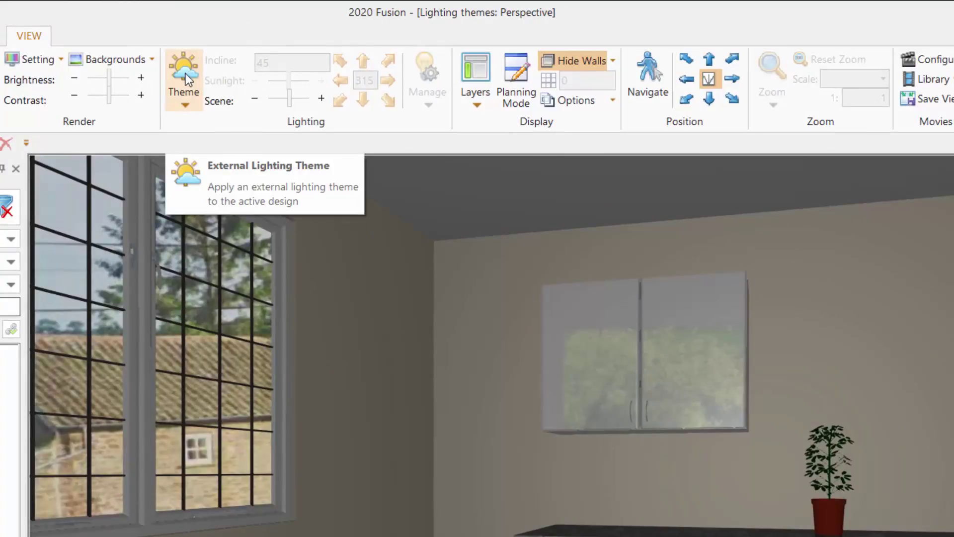
Apply the Default lighting theme to the kitchen perspective from the Theme gallery.
click(184, 75)
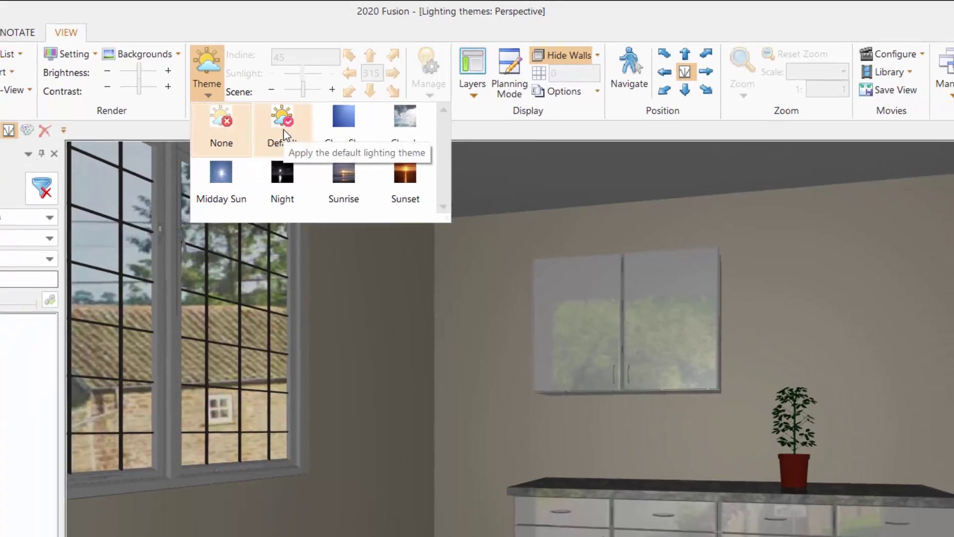
click(284, 133)
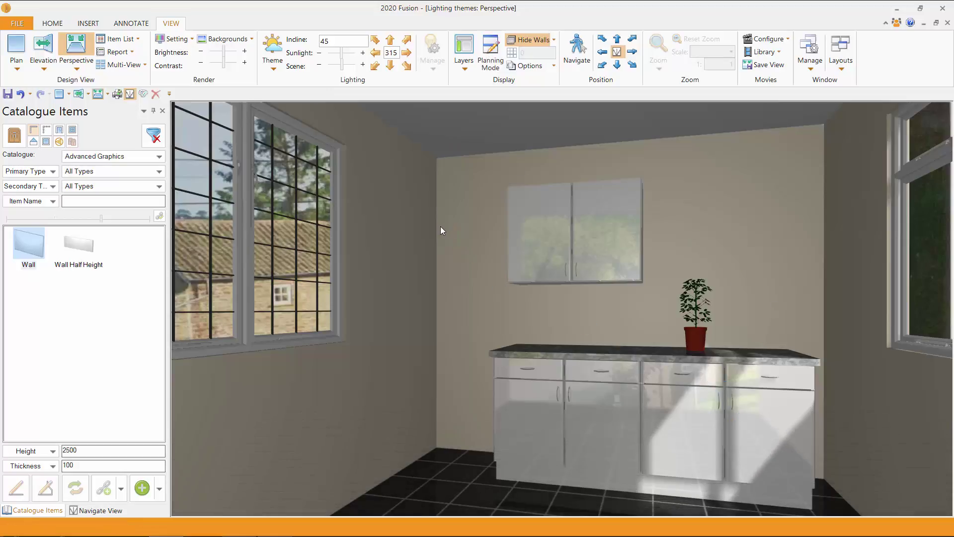
Try the Clear Sky lighting theme, then switch the kitchen to Cloudy.
click(272, 48)
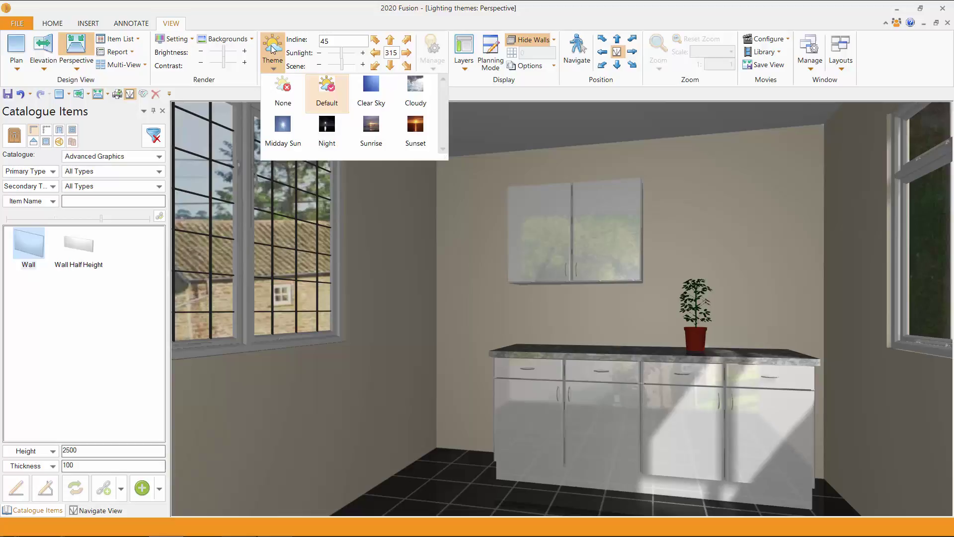
click(370, 88)
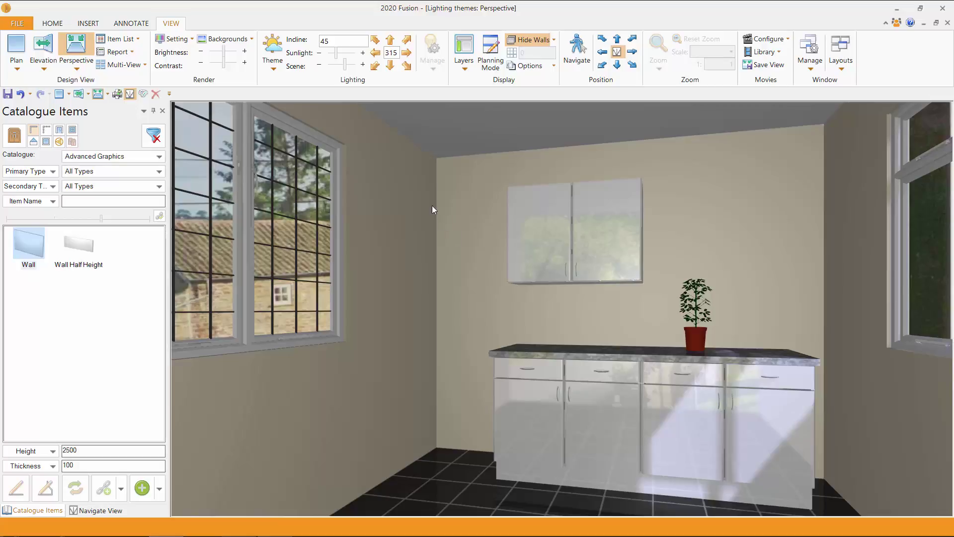
click(272, 55)
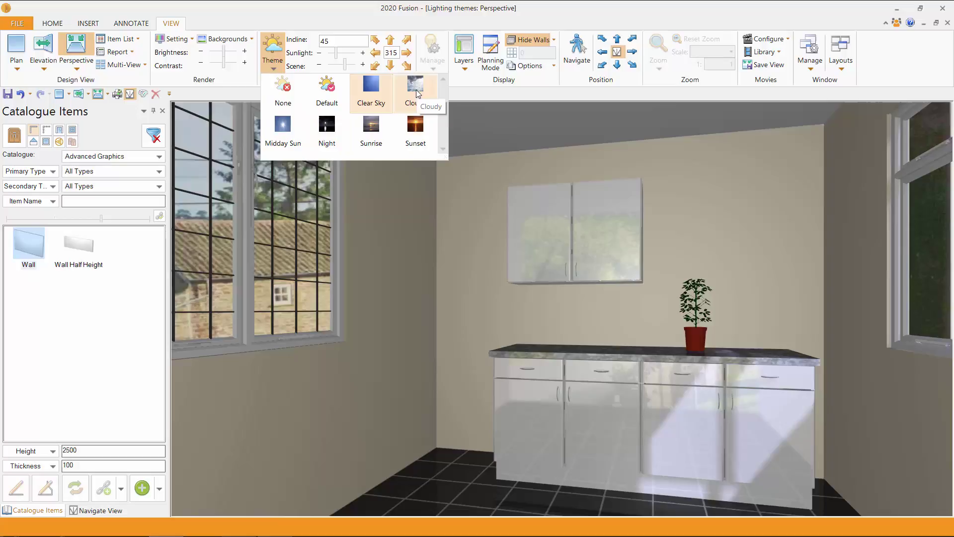
click(416, 89)
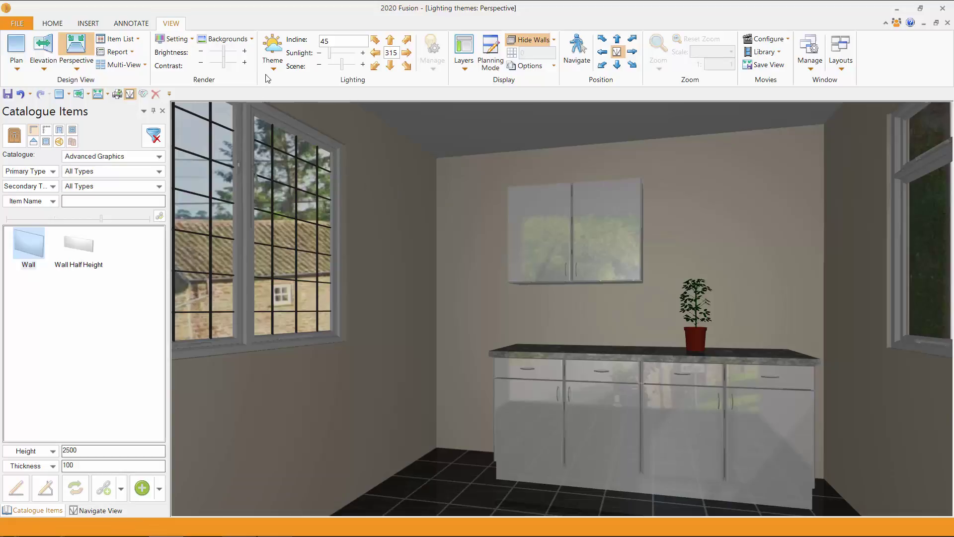
Preview the Midday Sun theme, then switch the kitchen to the Night theme.
click(273, 59)
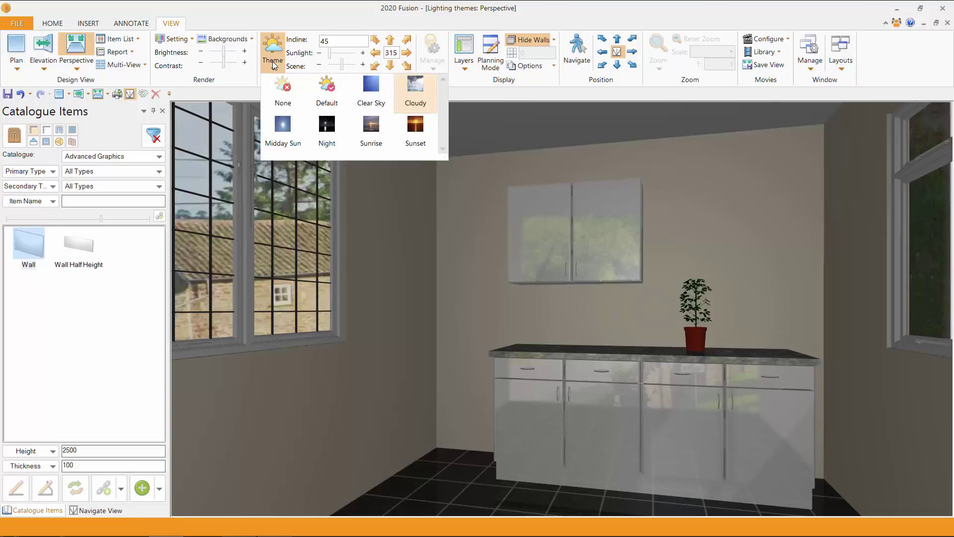
click(282, 127)
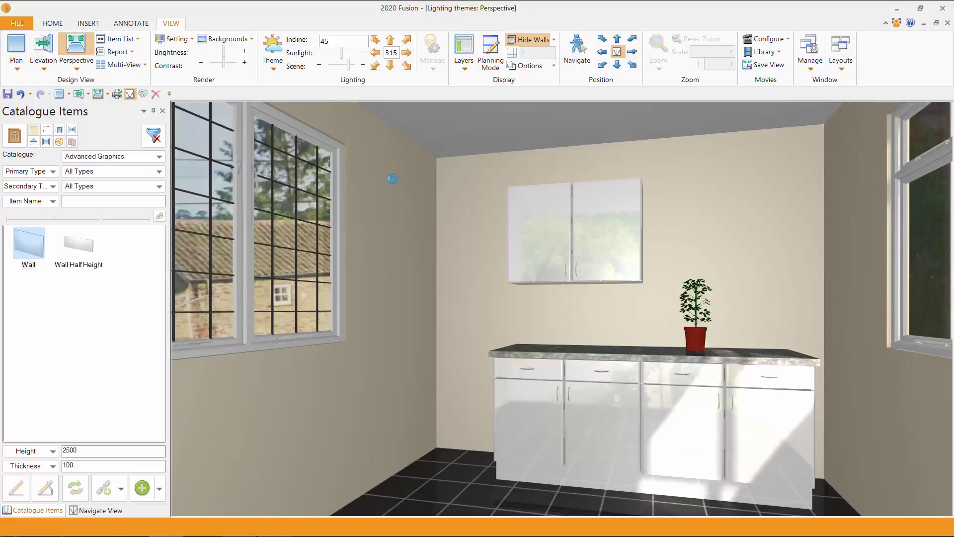
click(273, 71)
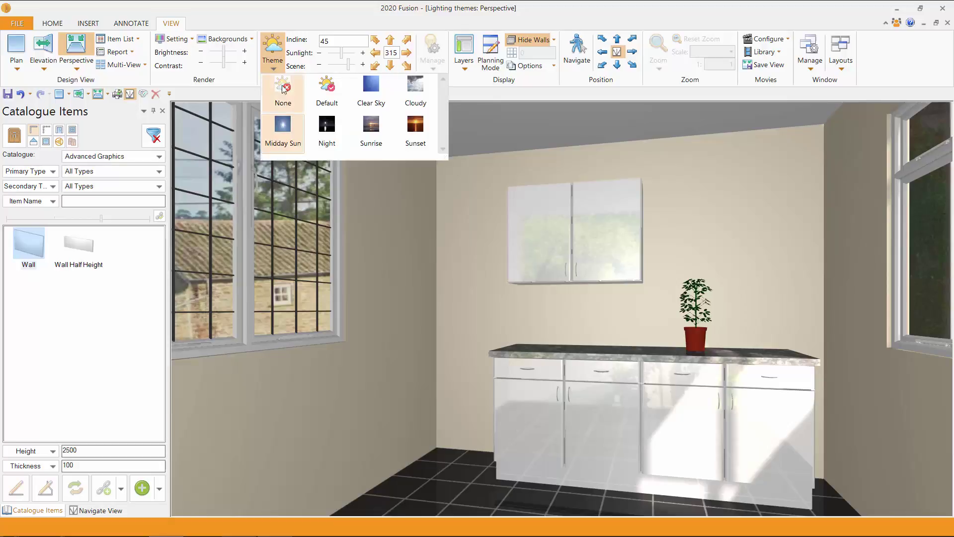
click(330, 123)
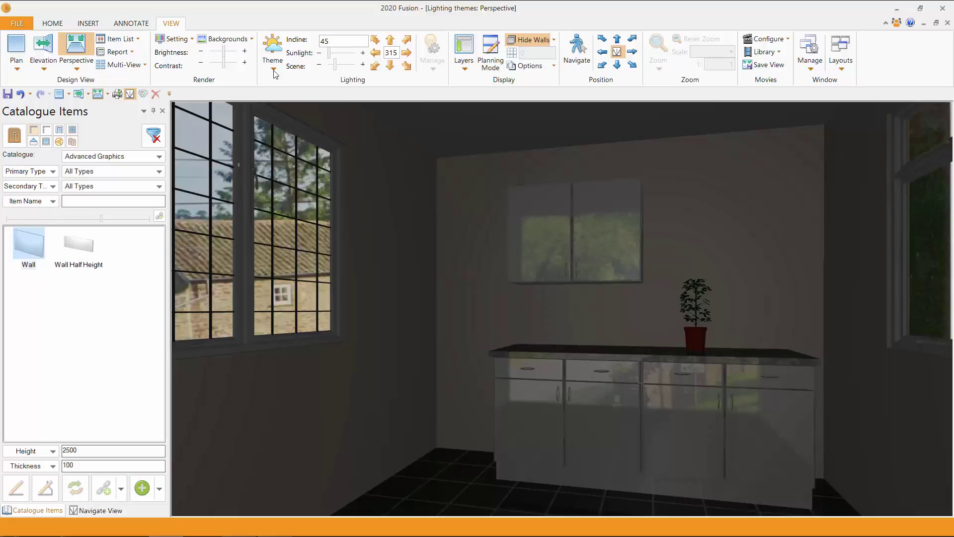
Try the Sunrise theme, then render the kitchen under Sunset lighting at incline 25.
click(272, 55)
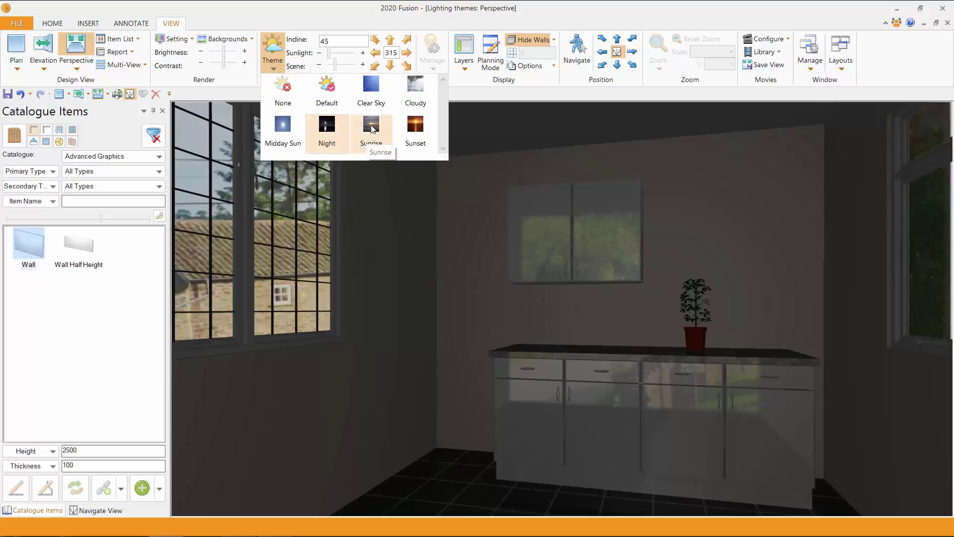
click(373, 129)
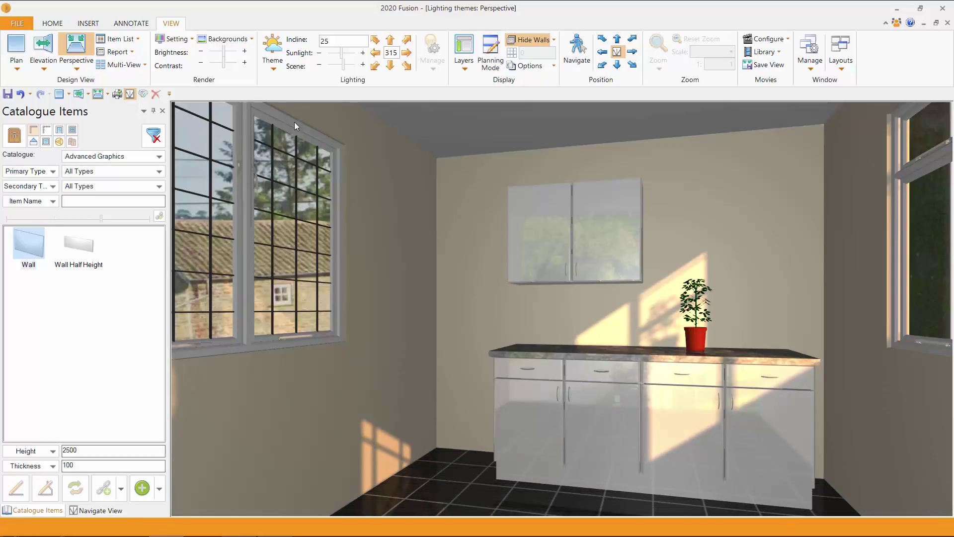
click(273, 56)
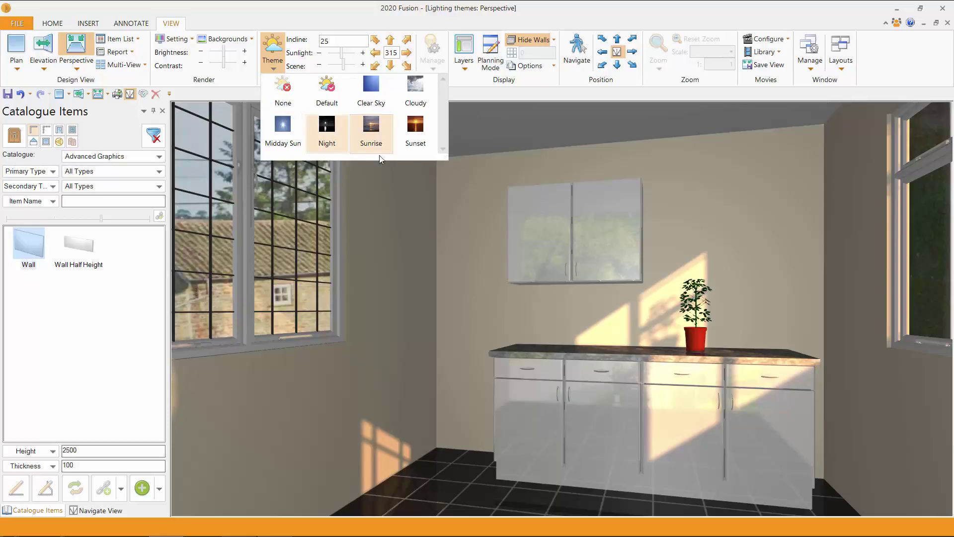
click(416, 129)
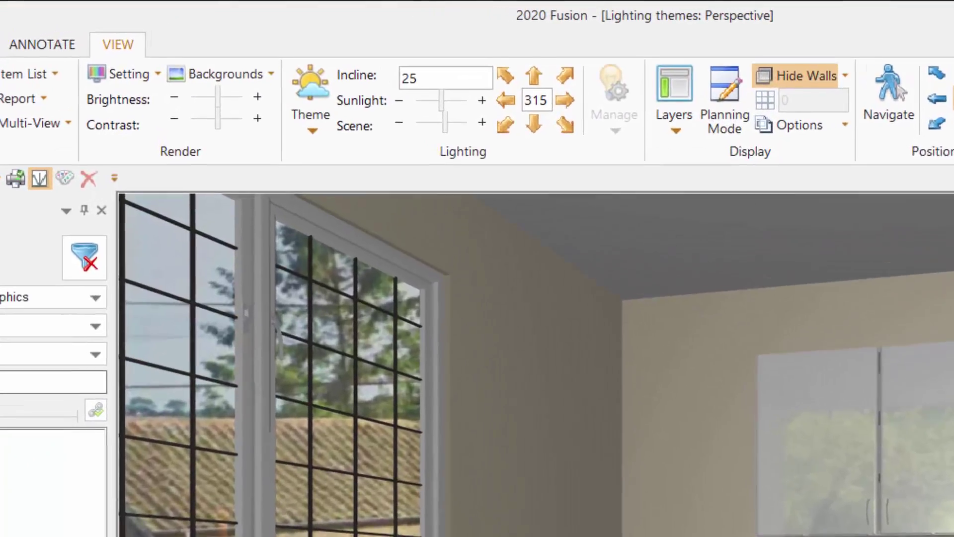
click(275, 67)
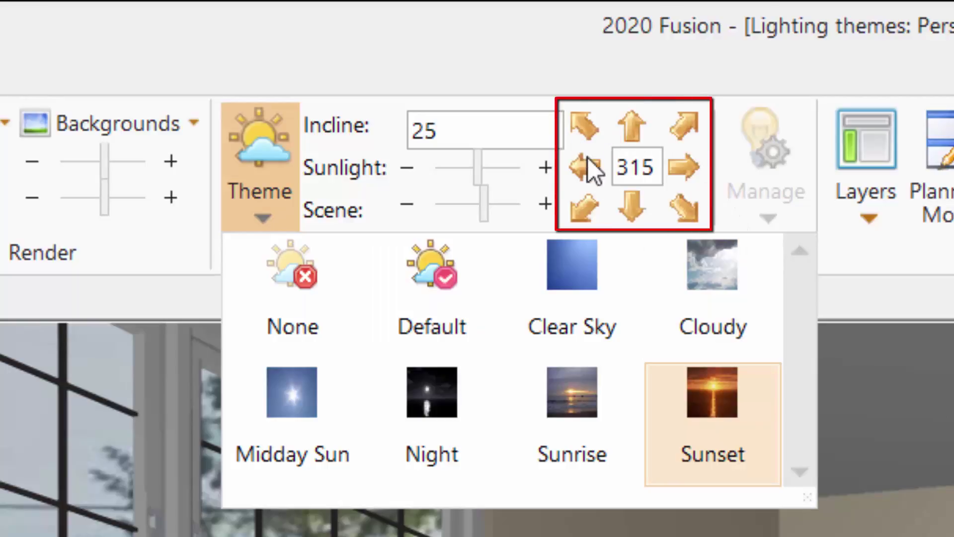
Dismiss the theme list and set the sunlight direction to north (0).
click(937, 447)
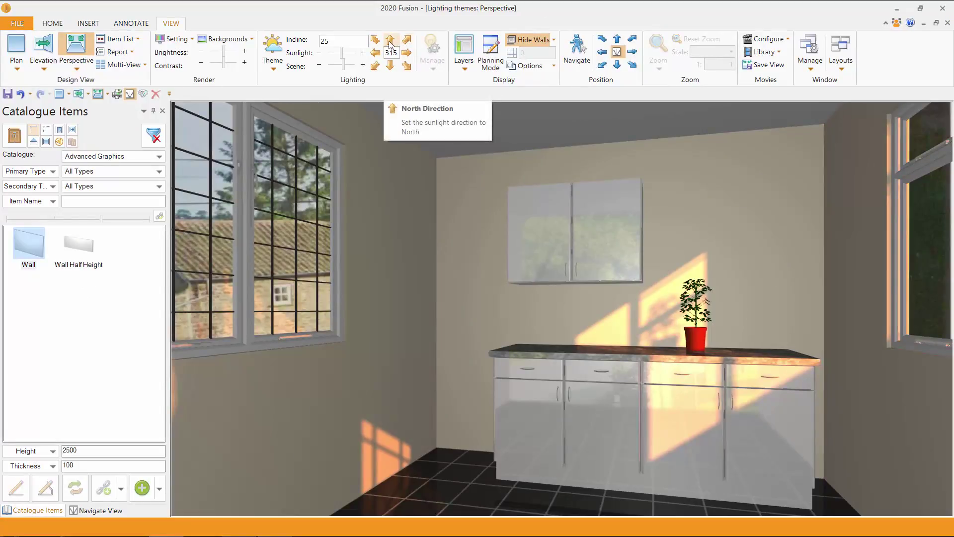
click(390, 40)
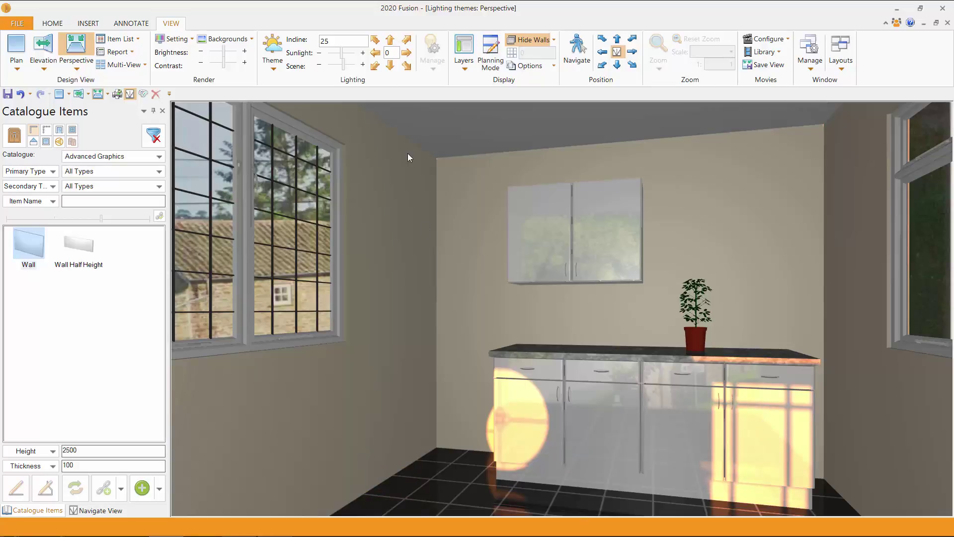
Try north-east sunlight, then set the sun direction to north-west (315).
click(407, 42)
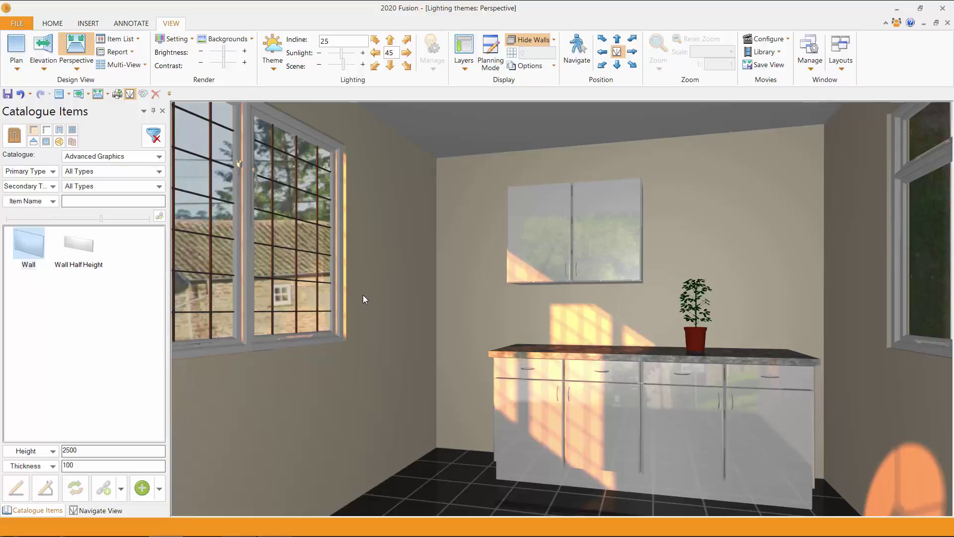
click(375, 39)
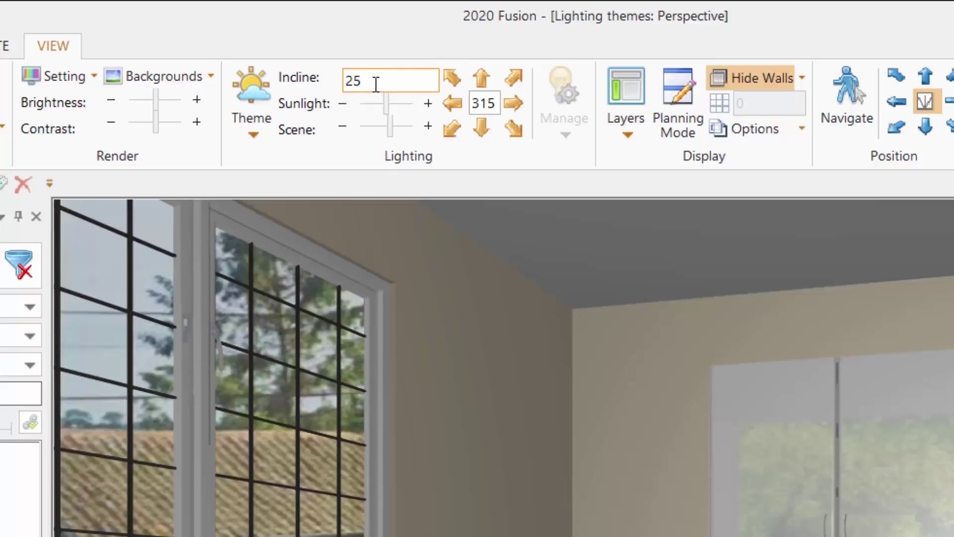
Apply the Midday Sun lighting theme, raising the sun incline to 45.
click(251, 119)
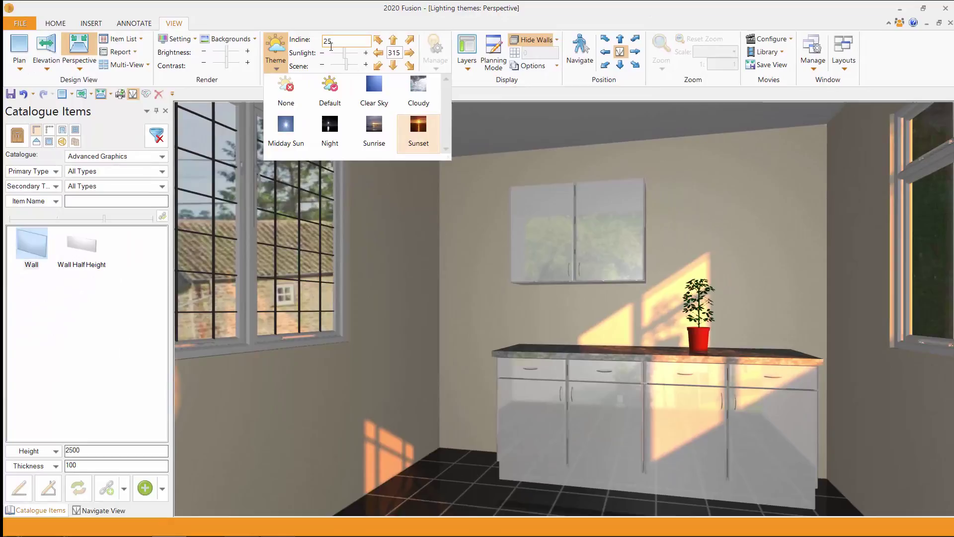
click(282, 127)
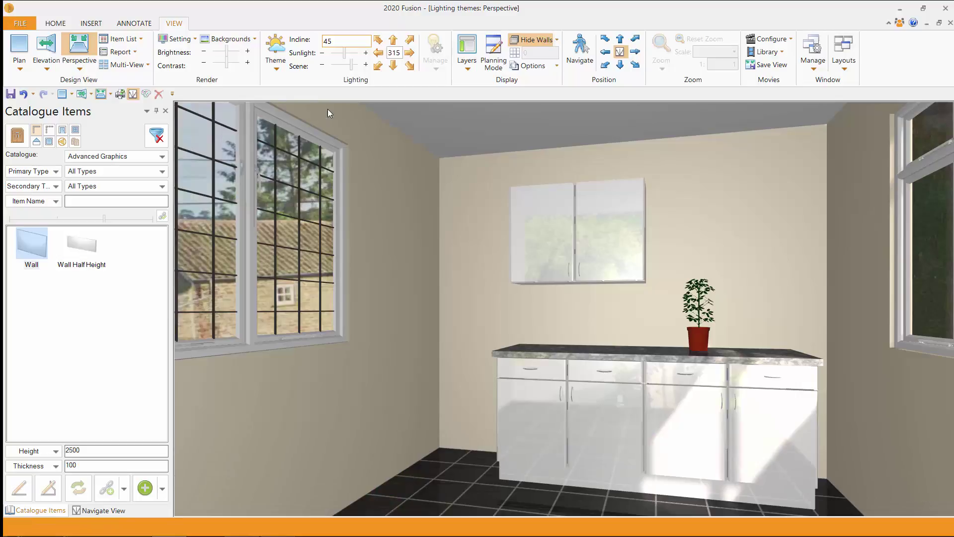
double_click(346, 44)
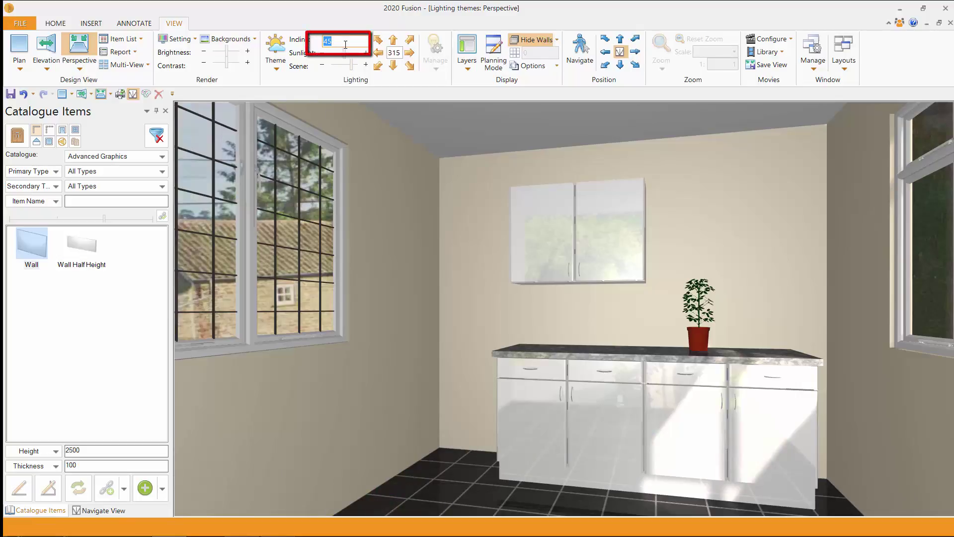
text(25)
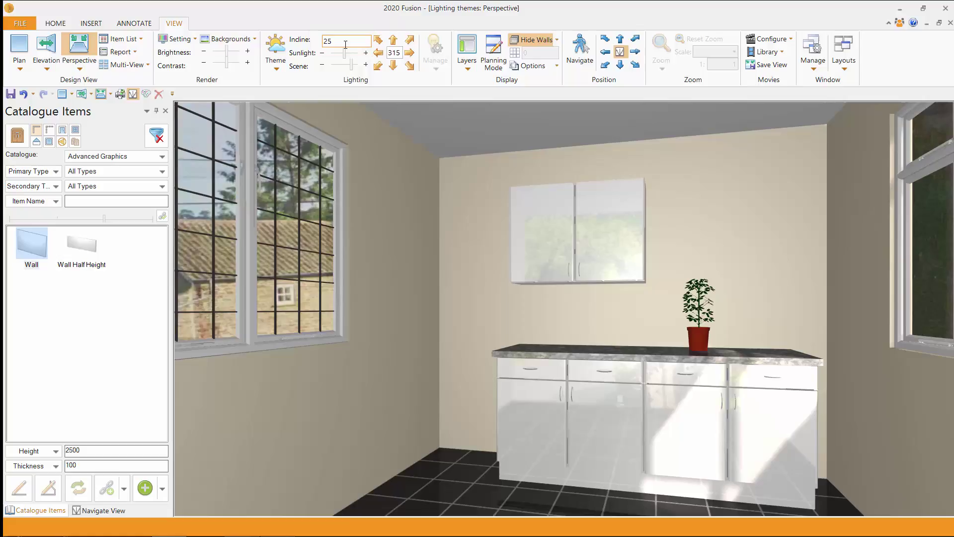
key(Return)
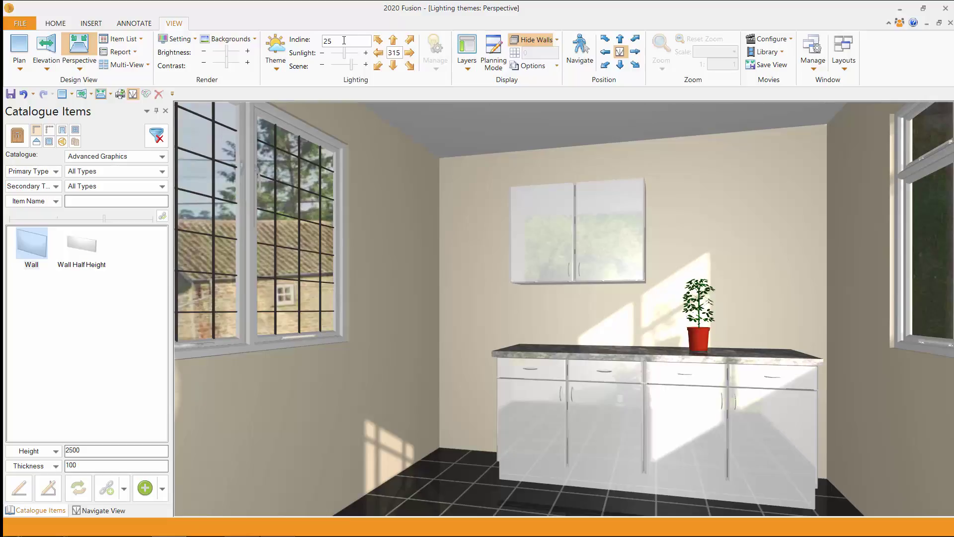
Apply the Sunrise lighting theme and change the sun incline from 25 to 45.
click(280, 65)
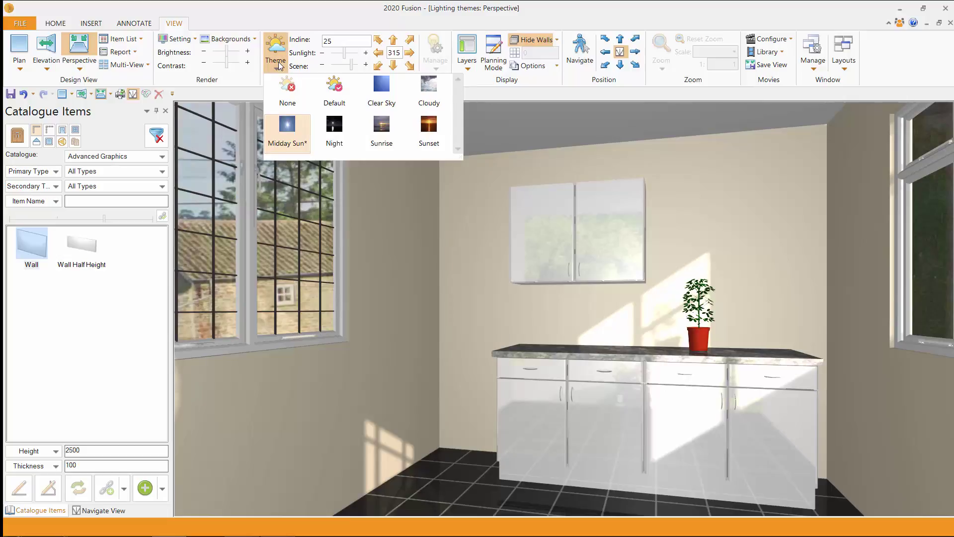
click(382, 131)
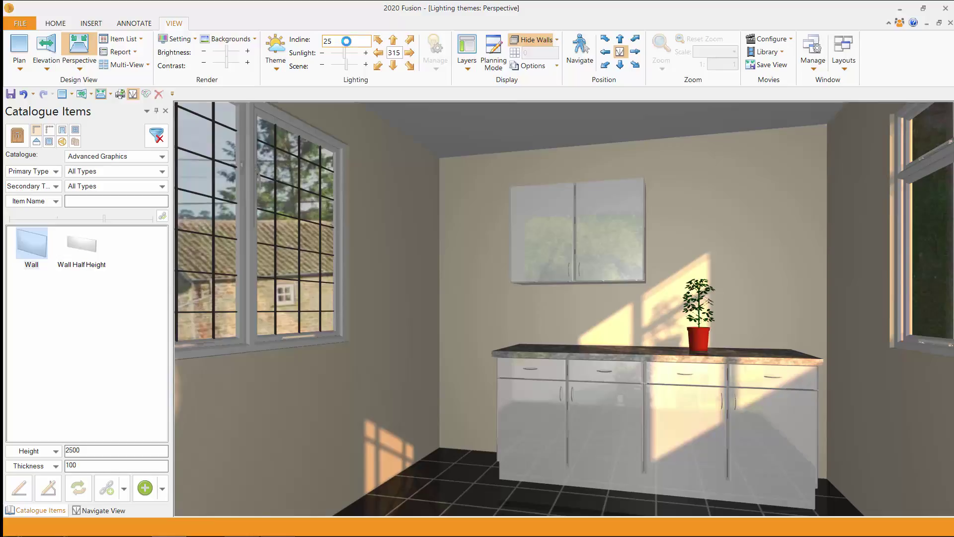
double_click(327, 41)
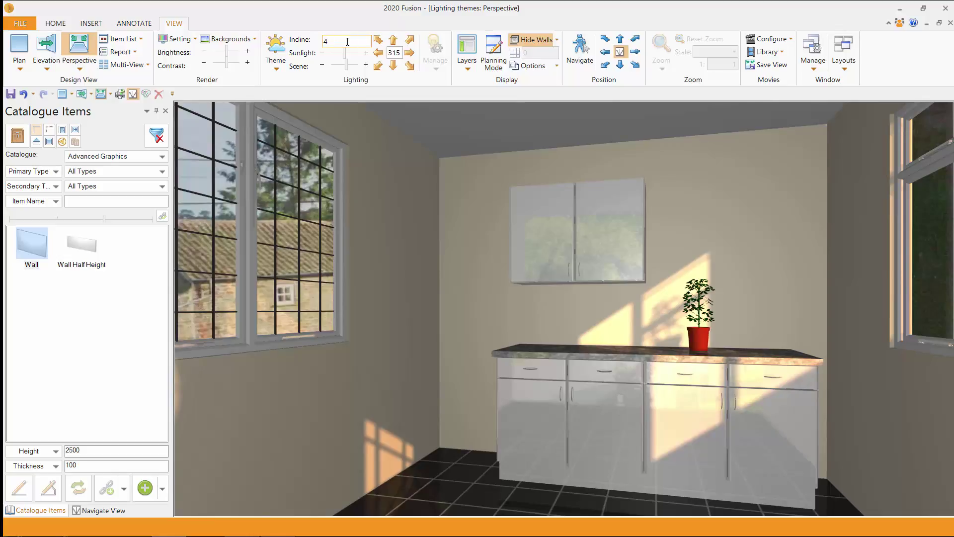
text(45)
key(Return)
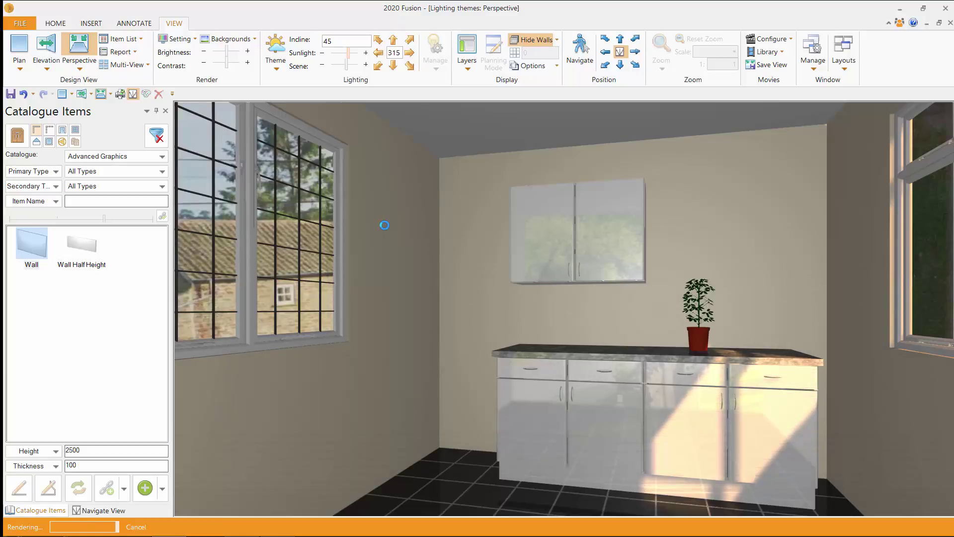
Lower the Scene lighting slider, then raise it to a somewhat brighter level.
click(340, 66)
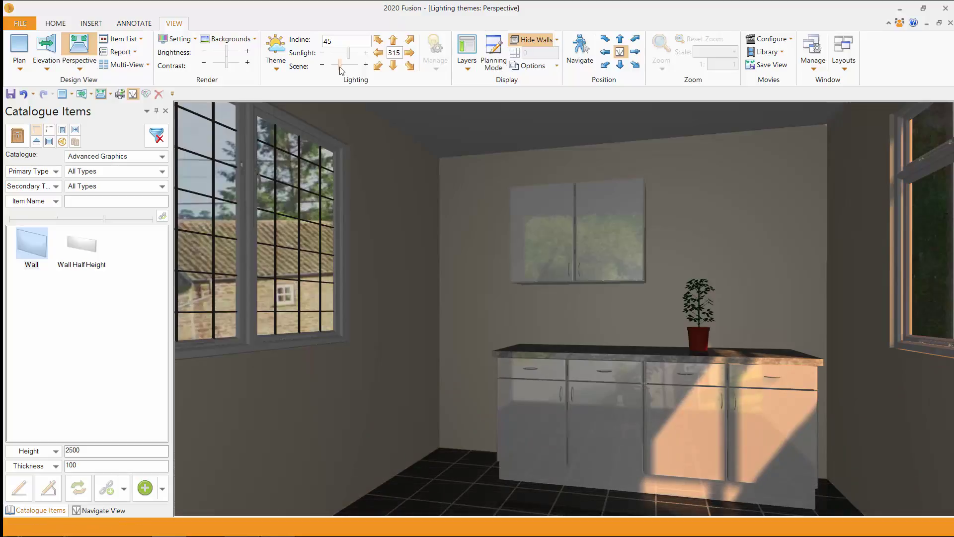
click(351, 69)
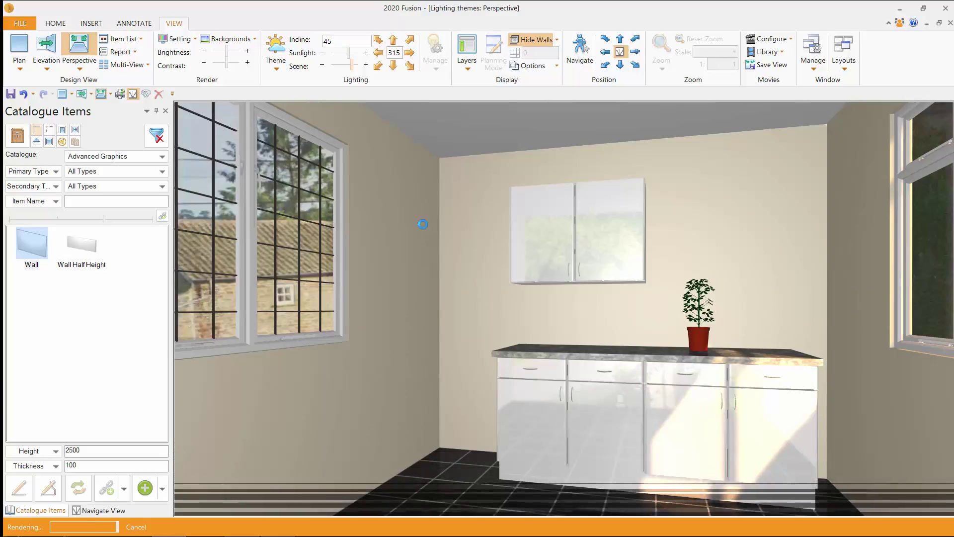
click(343, 70)
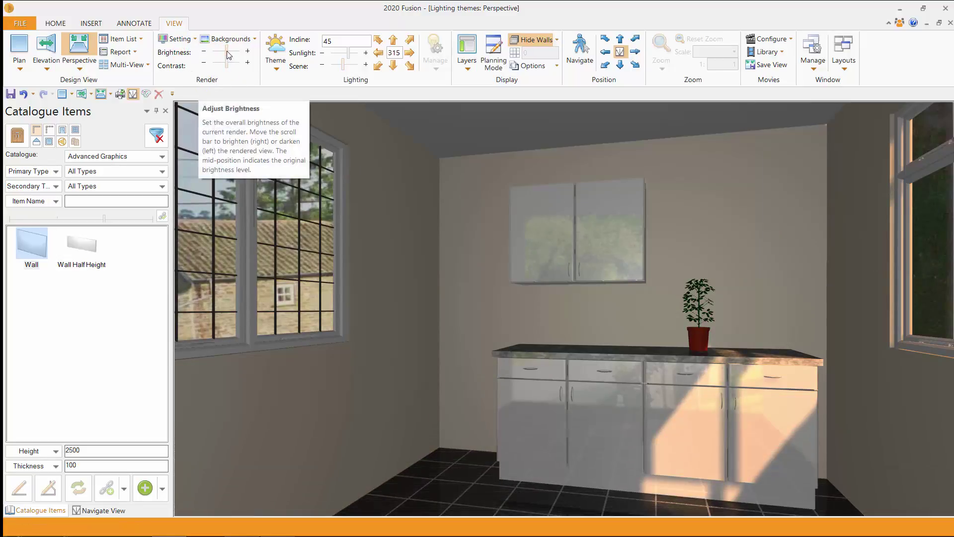
Try darker and brighter render brightness, returning it to the middle level.
drag(227, 53, 217, 53)
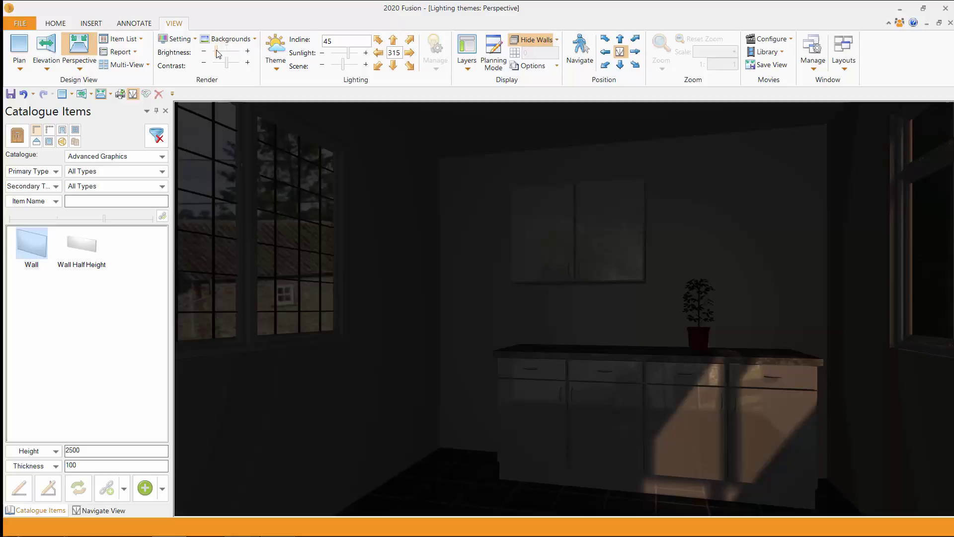
drag(217, 54, 225, 55)
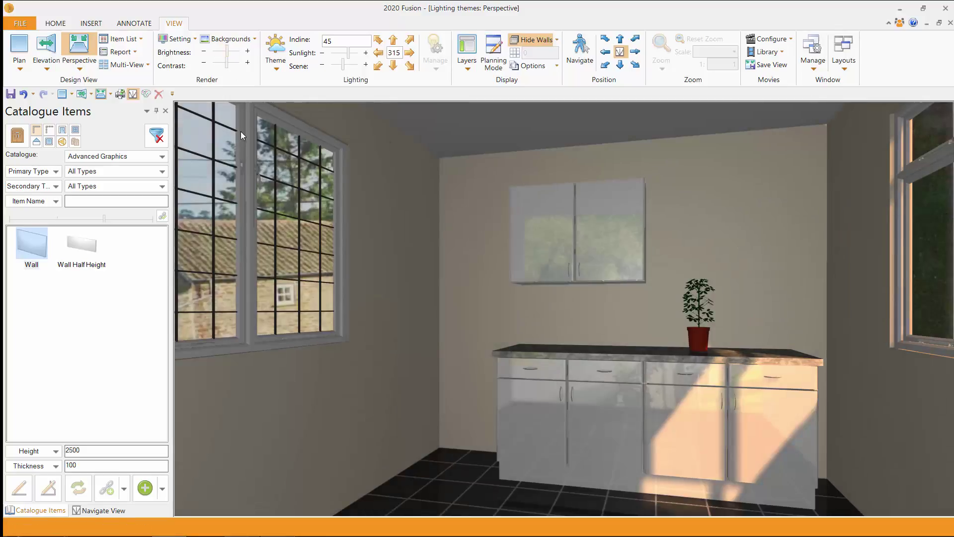
click(228, 52)
Shift the render contrast lighter and darker, ending at a balanced level.
drag(226, 63, 237, 71)
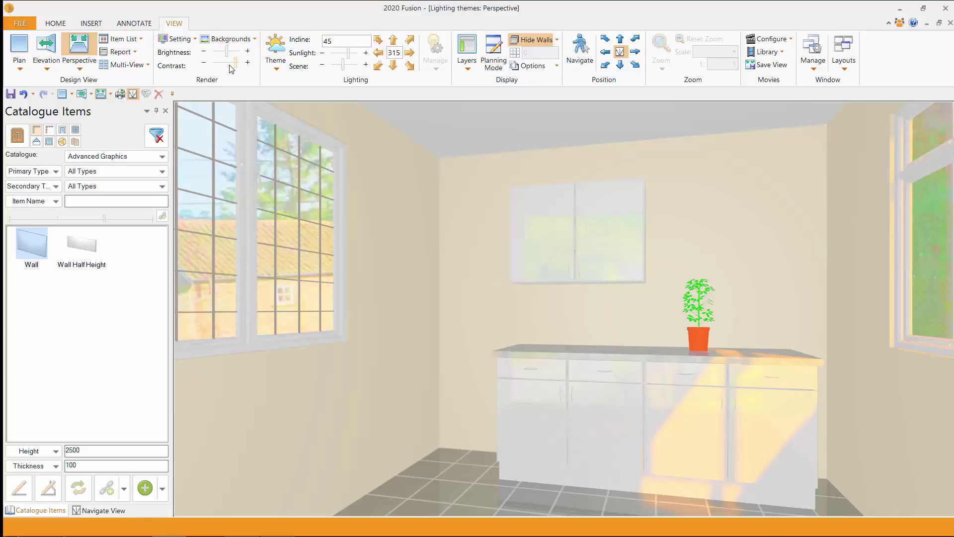
drag(230, 68, 221, 69)
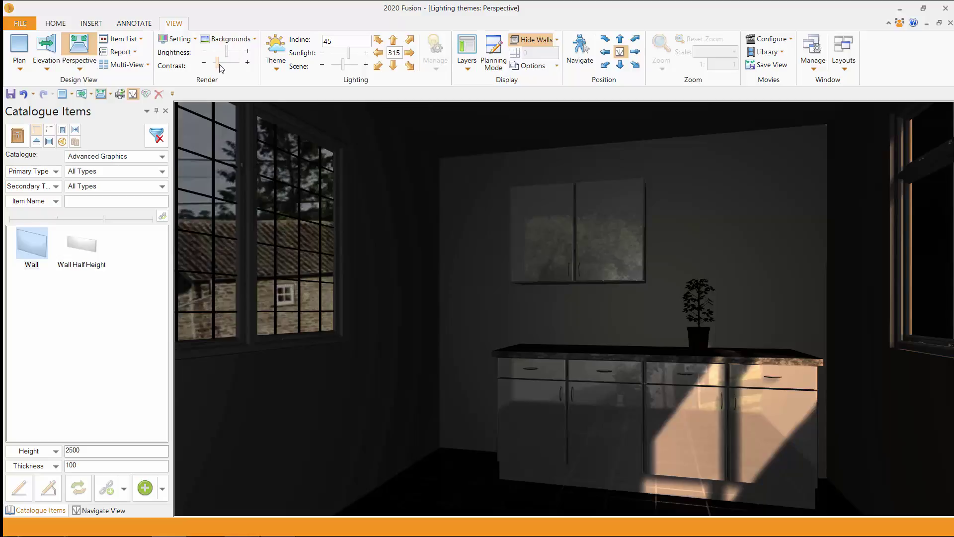
drag(223, 69, 226, 69)
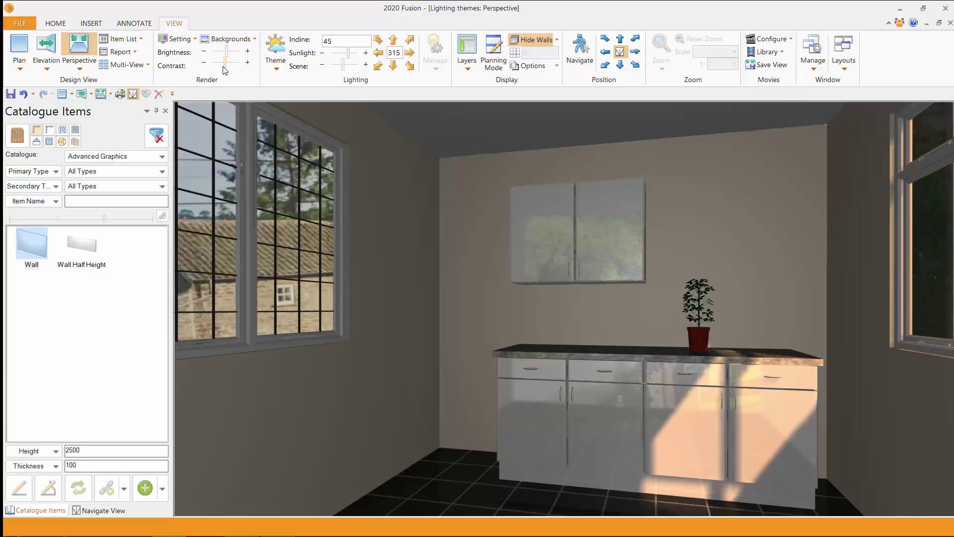
Change the background brightness from 100 to 25% to darken the outdoor view.
click(255, 42)
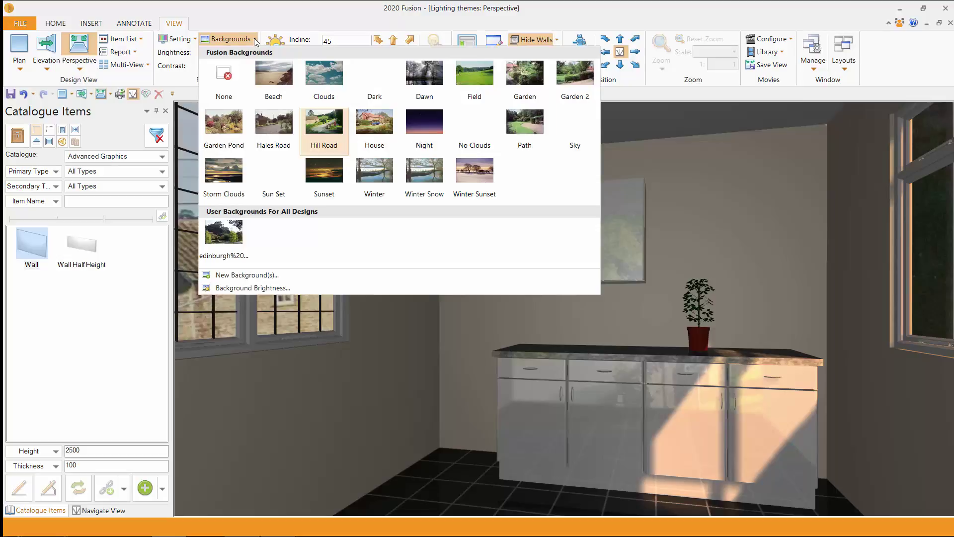
click(247, 288)
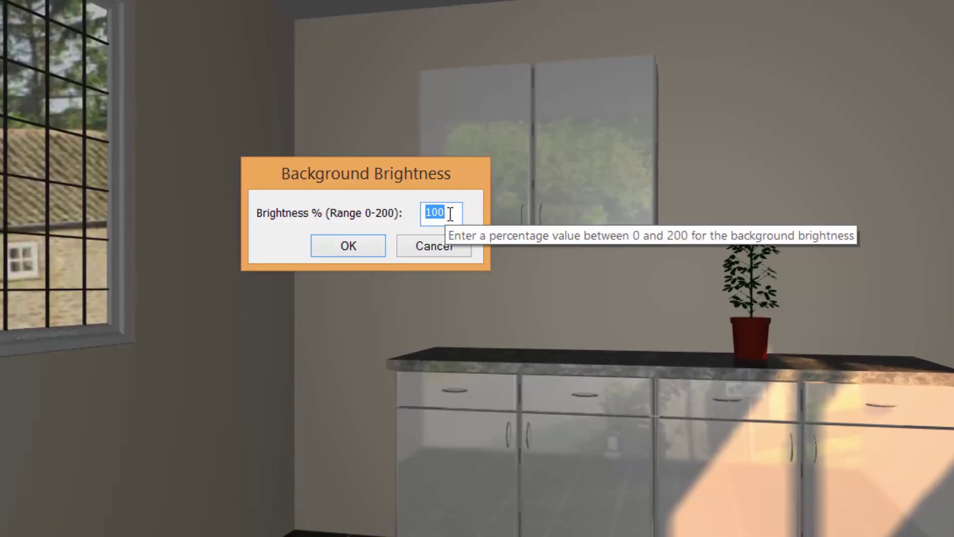
click(451, 214)
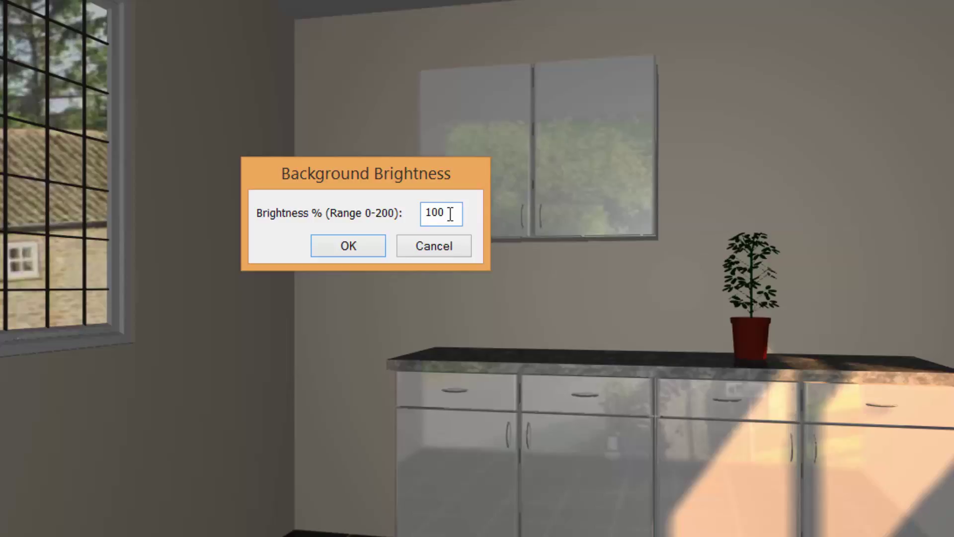
drag(450, 213, 408, 217)
text(25)
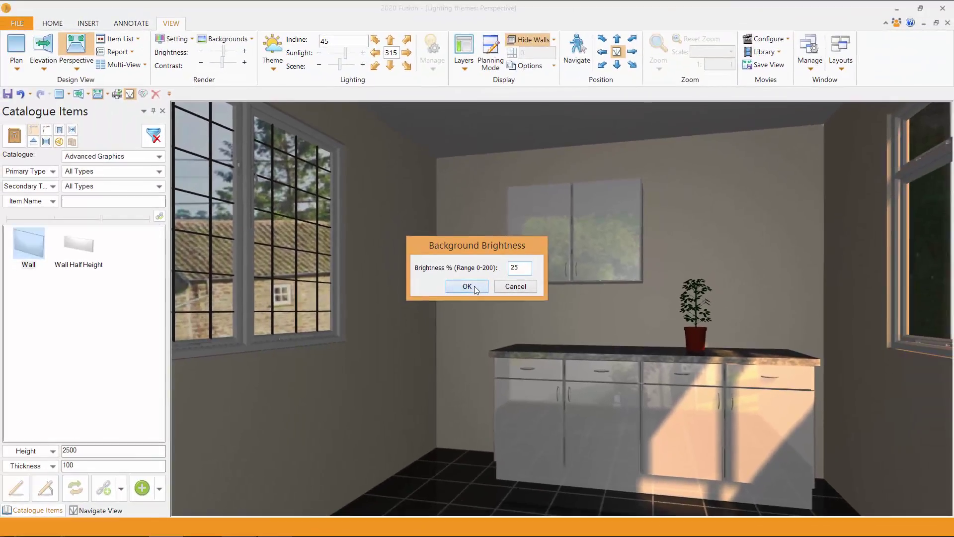
click(468, 286)
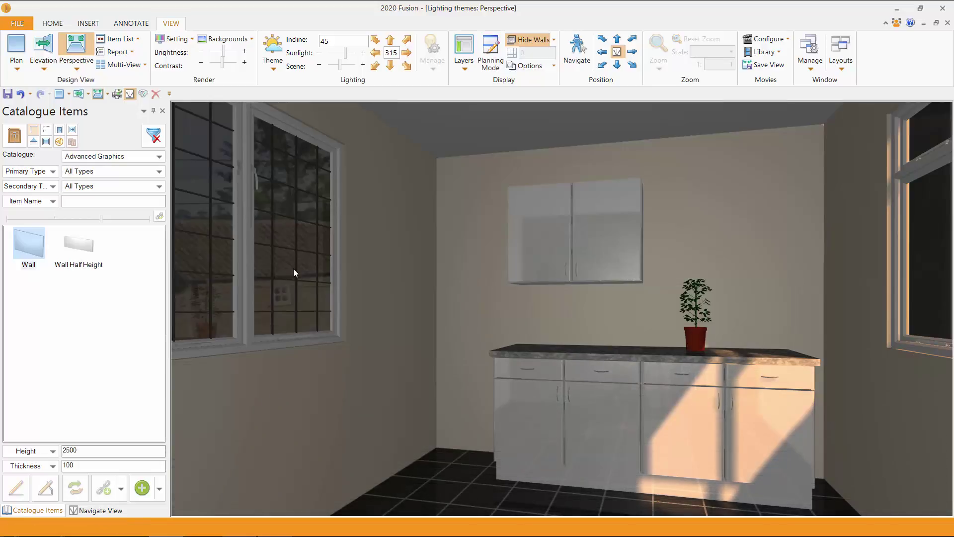
Apply the Night lighting theme to the kitchen perspective.
click(273, 67)
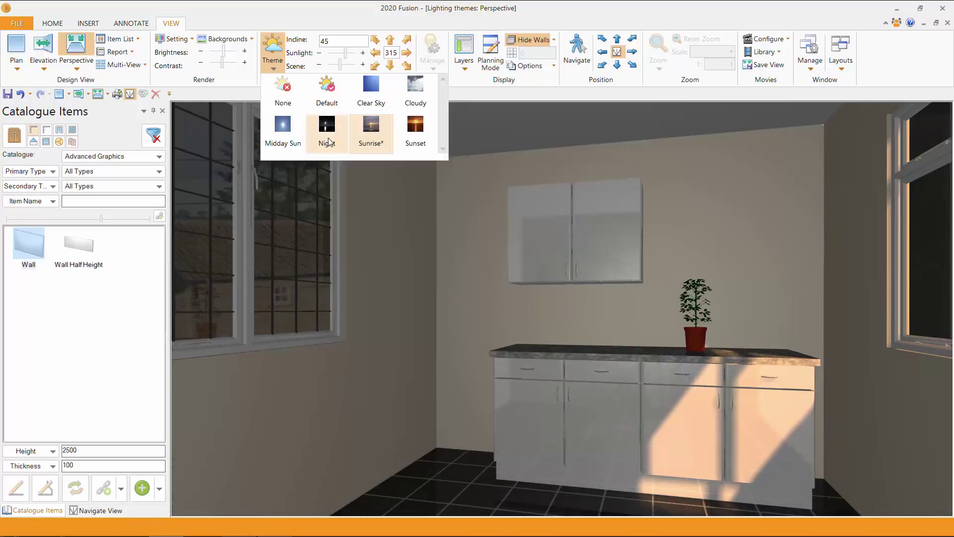
click(328, 141)
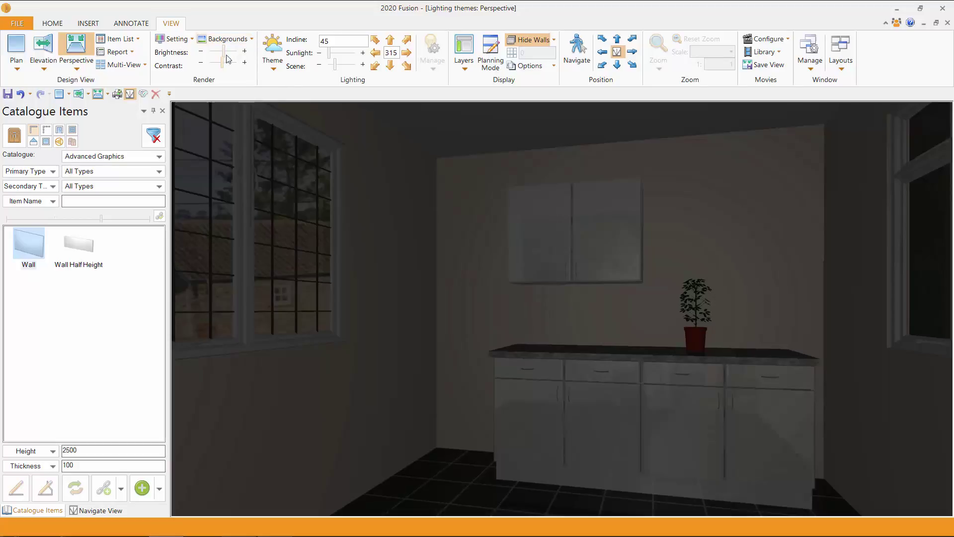
Set the background brightness to 150% for the night render.
click(253, 41)
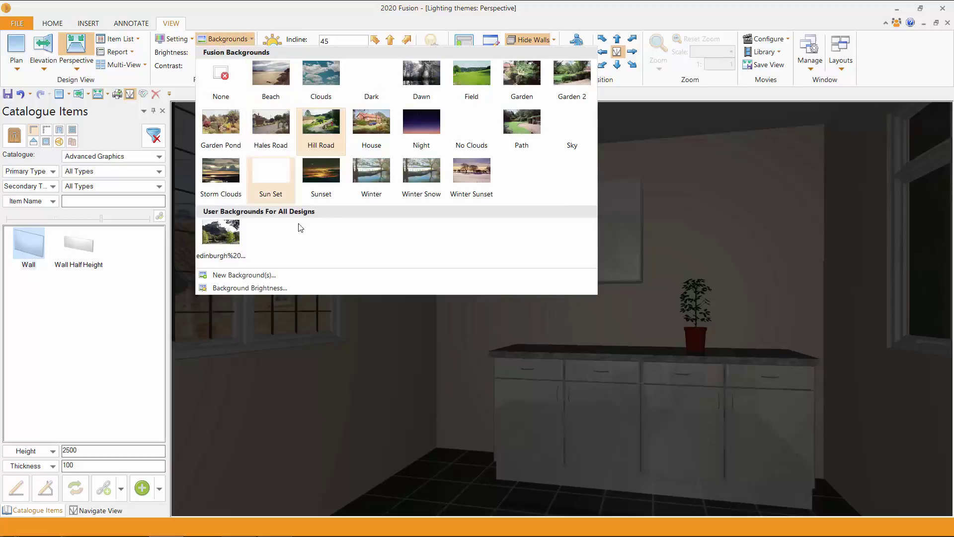
click(256, 289)
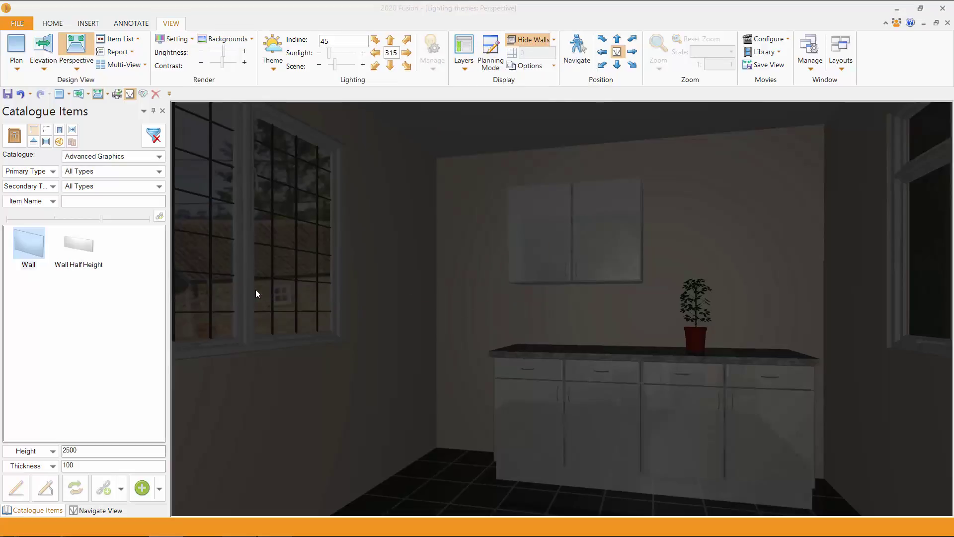
click(523, 270)
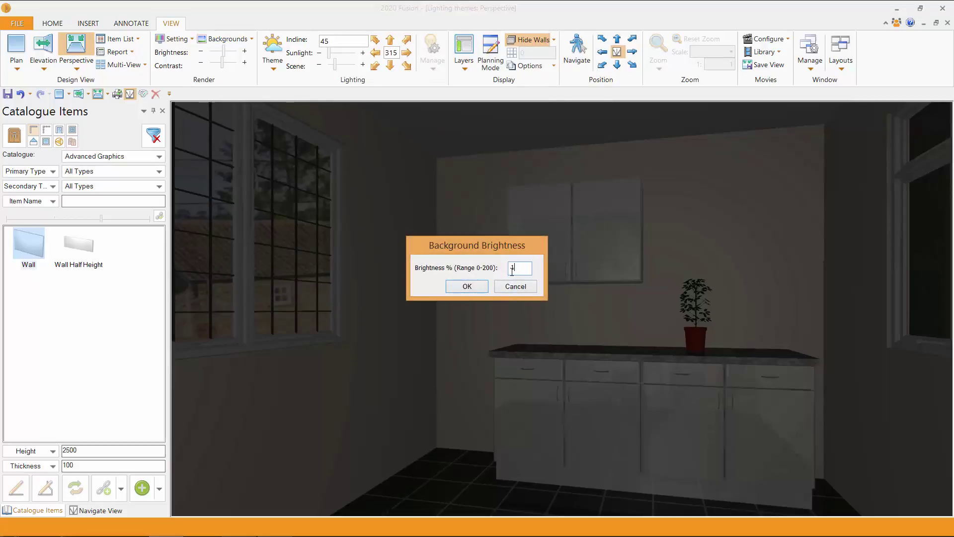
click(468, 285)
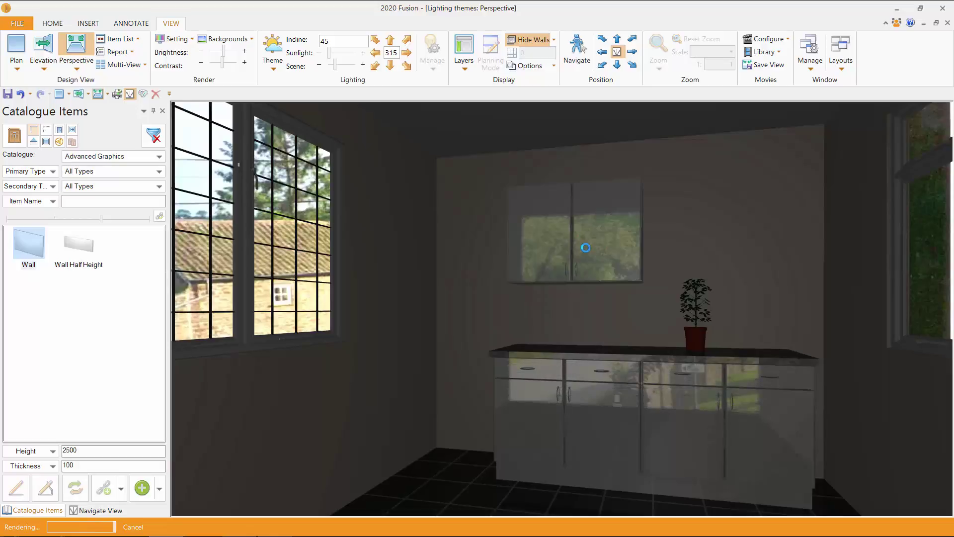
Apply the Sunrise lighting theme, returning the sun incline to 25.
click(279, 55)
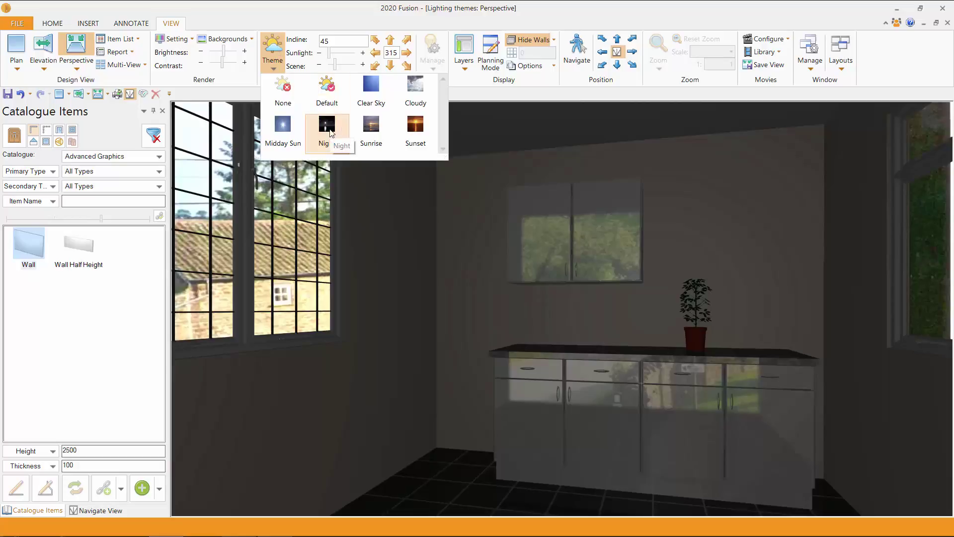
click(372, 130)
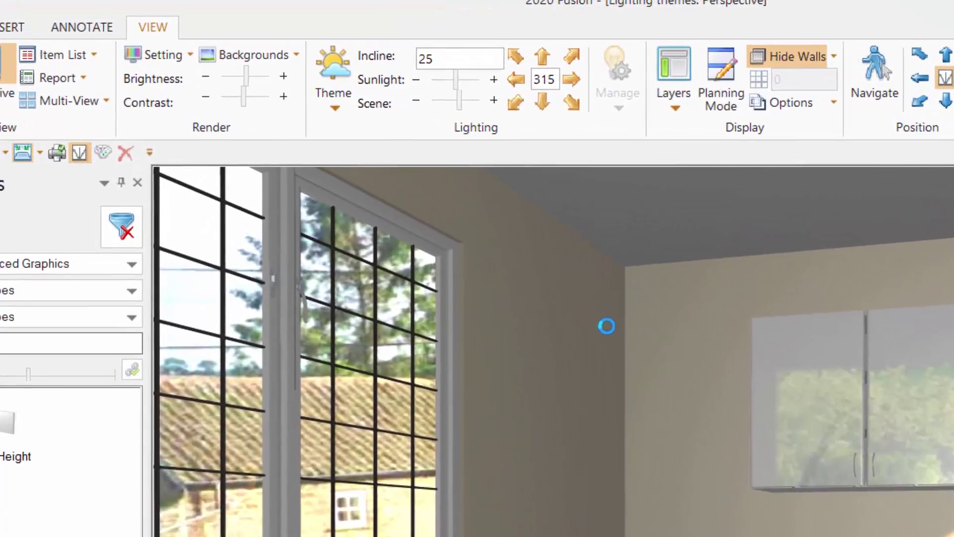
click(342, 112)
click(342, 113)
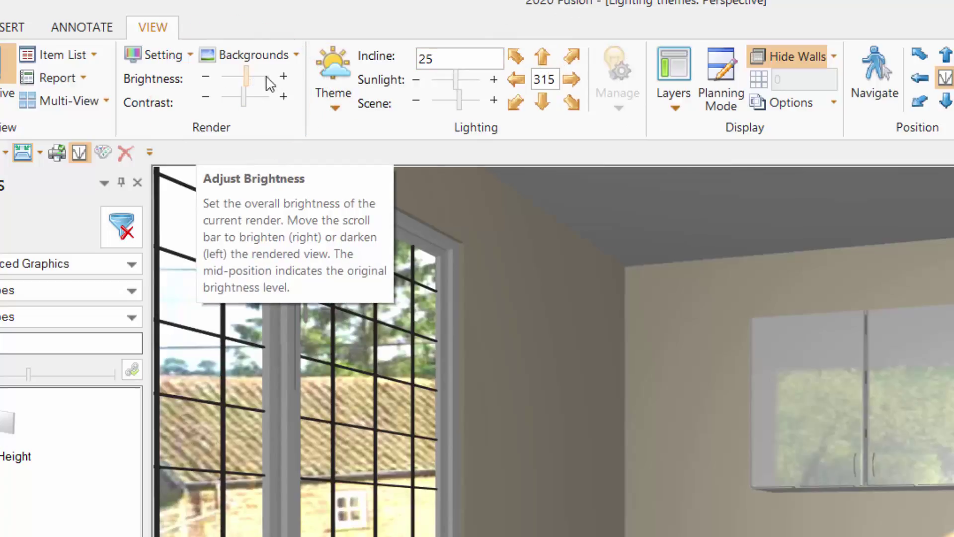
click(296, 56)
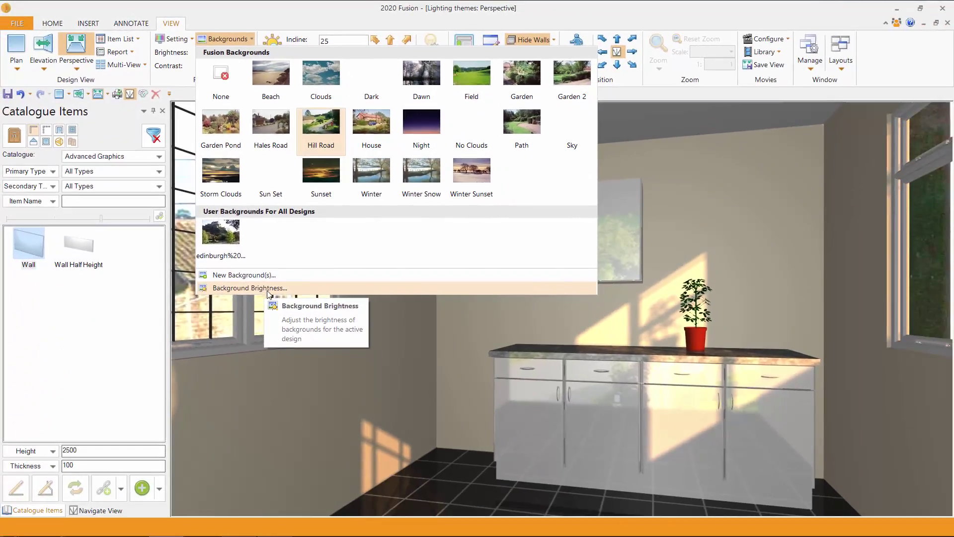
click(449, 358)
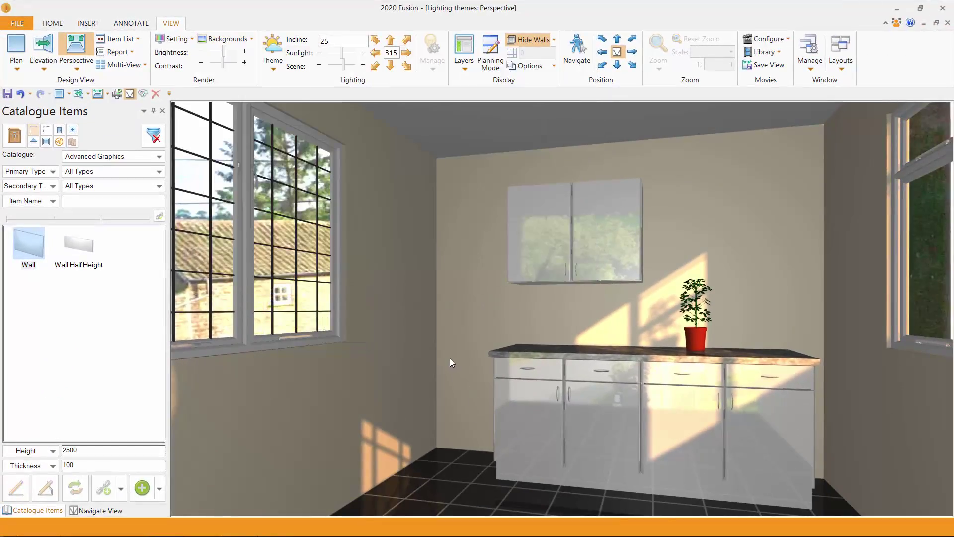